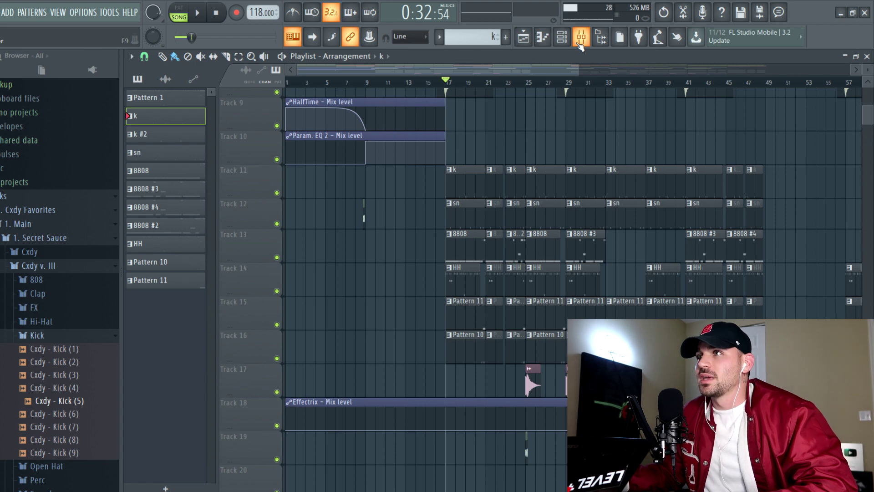
Audition kick samples from the Cxdy v. III Kick folder, ending on Cxdy - Kick (2)
click(561, 36)
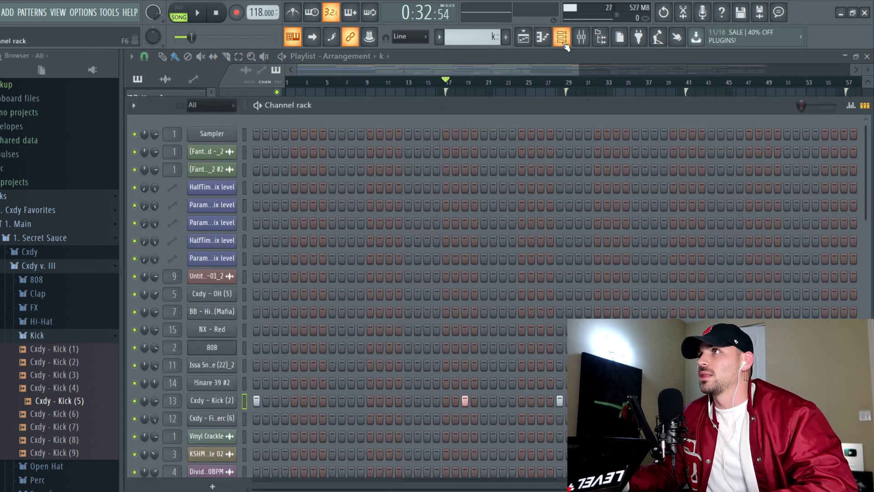
click(561, 37)
click(581, 36)
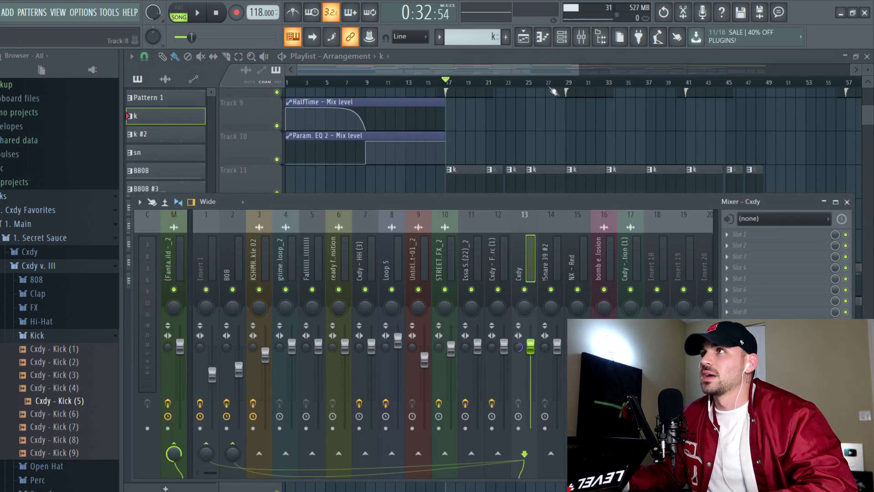
click(71, 362)
click(73, 375)
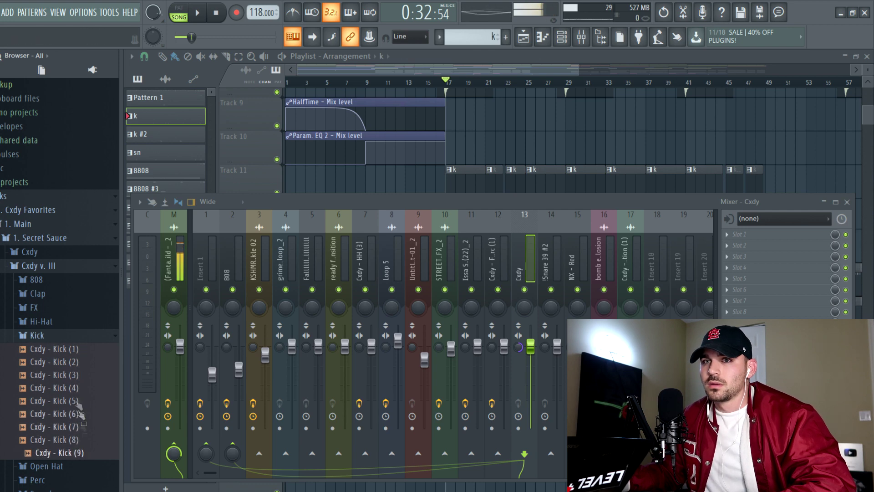
click(70, 361)
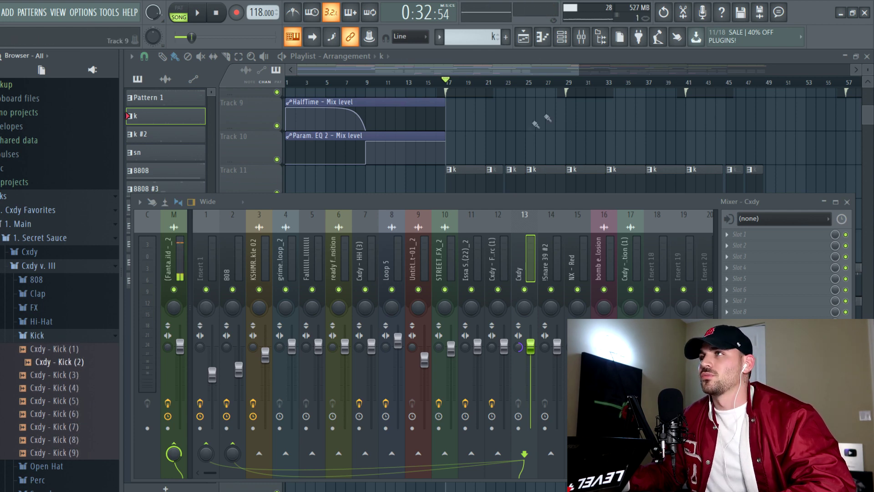
Review the note pattern of the Cxdy - Kick (2) channel in the piano roll, then close it
click(563, 37)
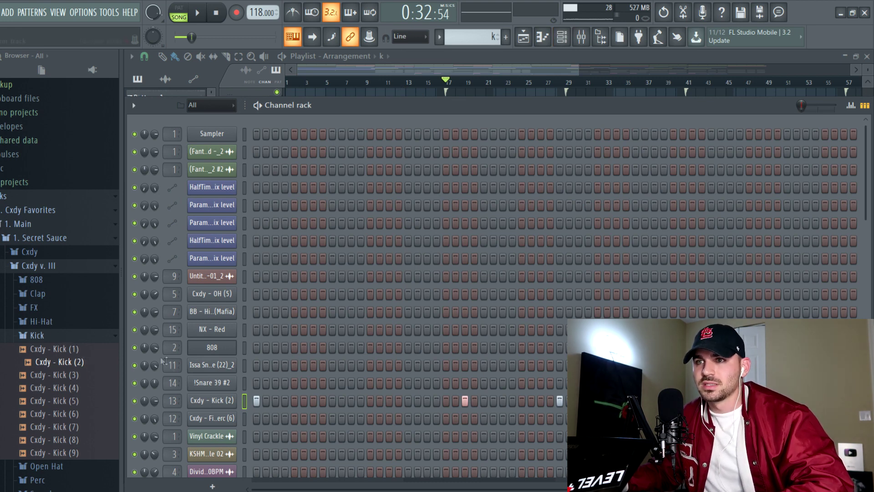
right_click(222, 400)
click(263, 356)
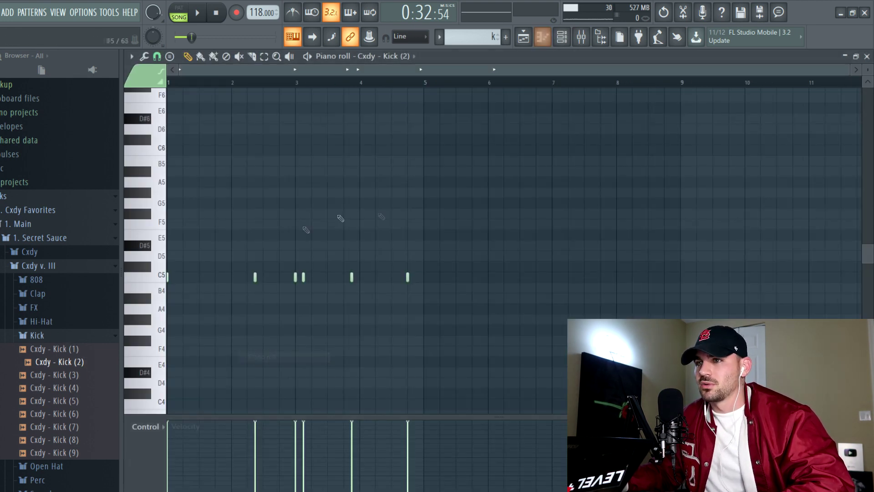
drag(418, 438, 205, 318)
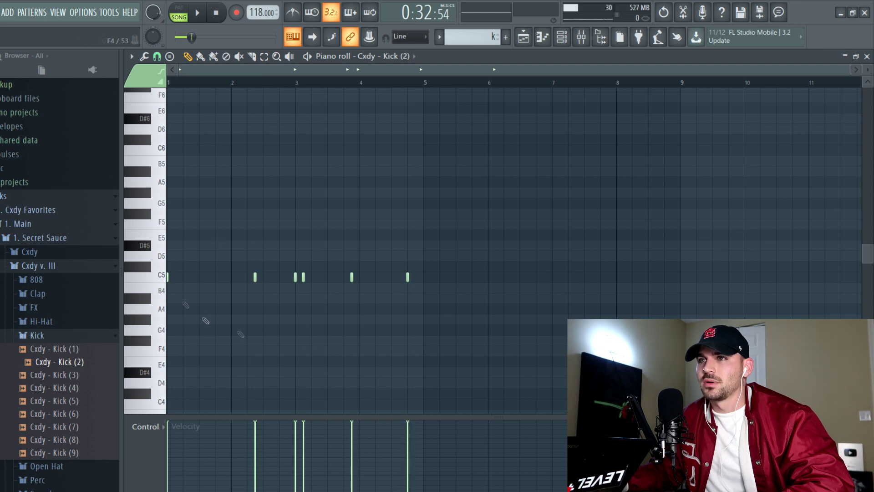
click(866, 56)
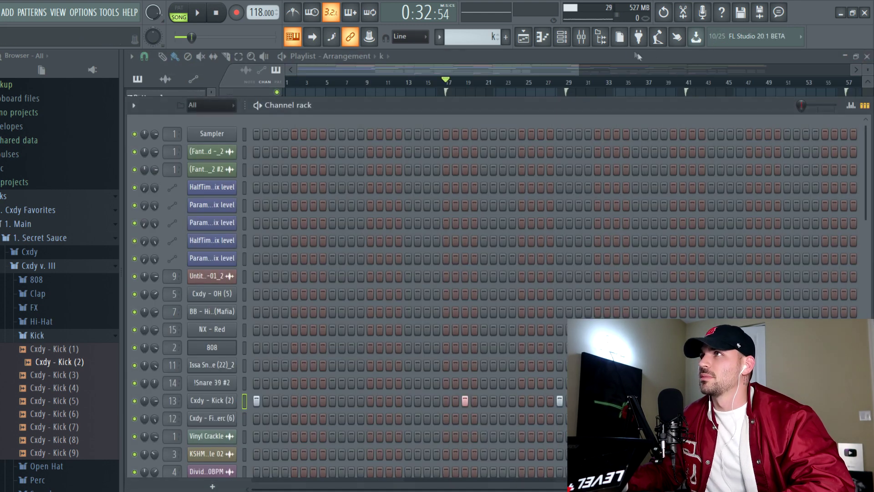
Remove the Cxdy kick track's existing send to the 808 mixer track and sidechain the kick to that track
click(581, 36)
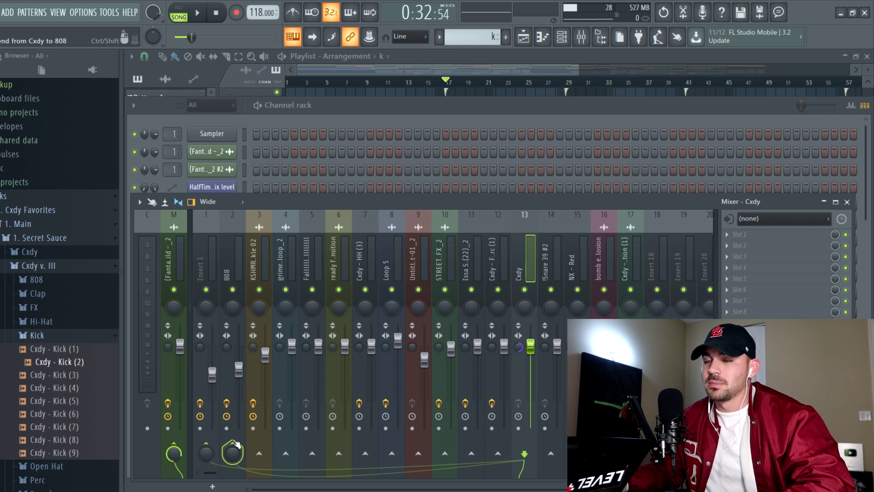
click(213, 258)
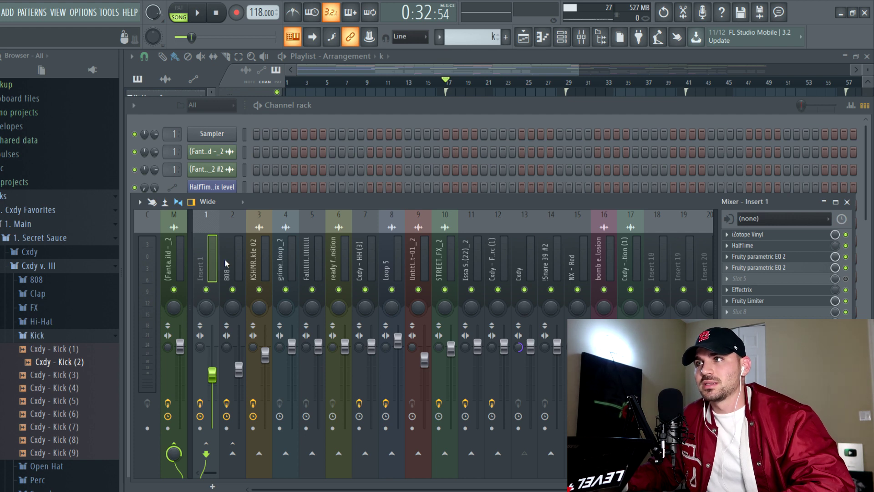
click(523, 269)
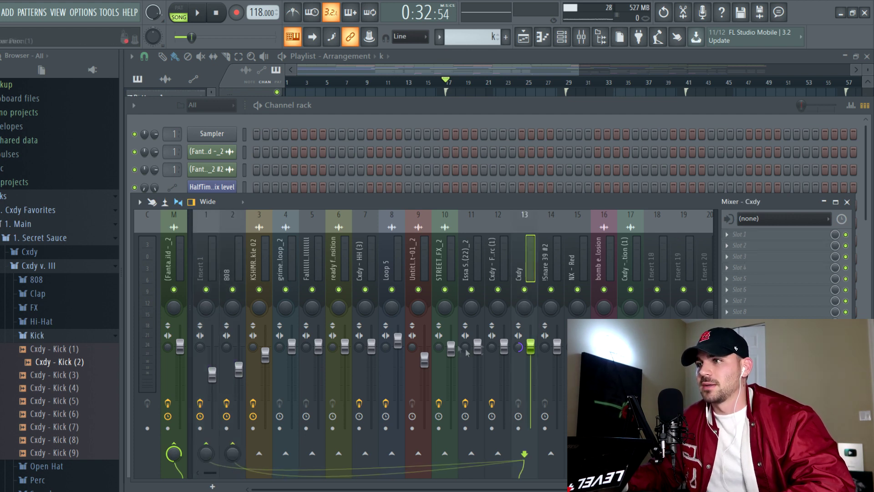
click(232, 448)
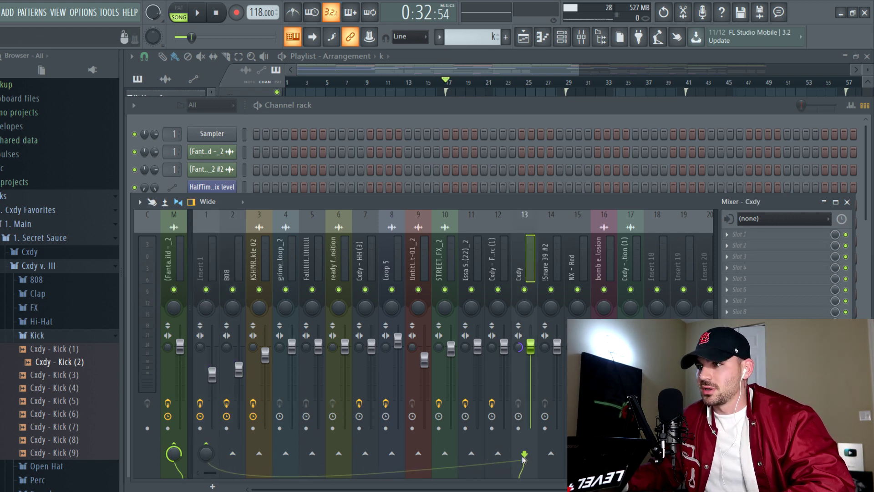
right_click(232, 453)
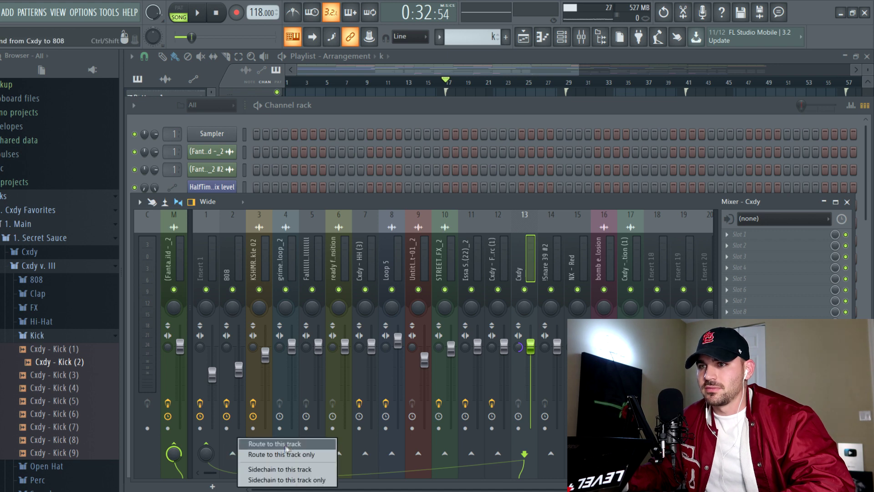
click(298, 470)
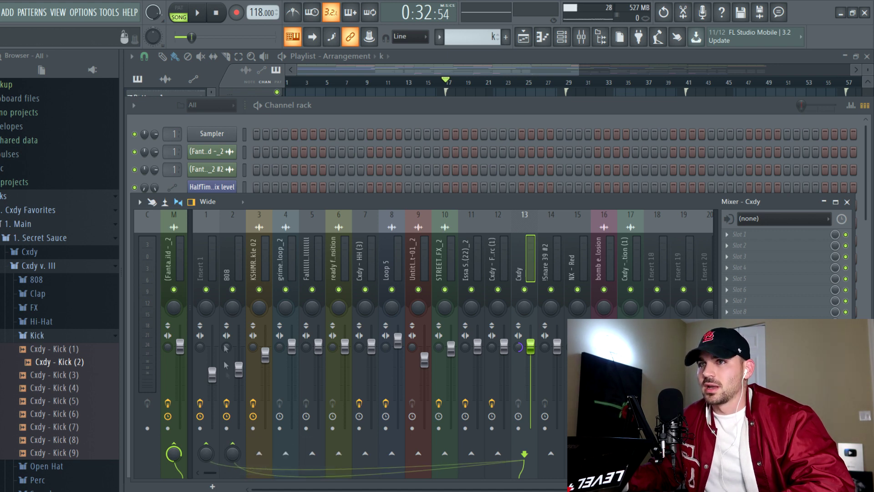
Open the Fruity Limiter on the 808 track and set its compressor's sidechain input to 1
click(232, 269)
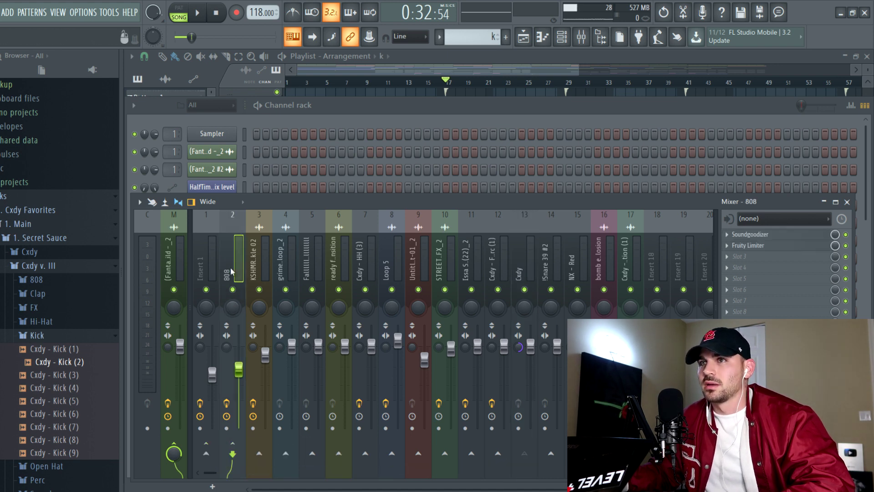
click(746, 247)
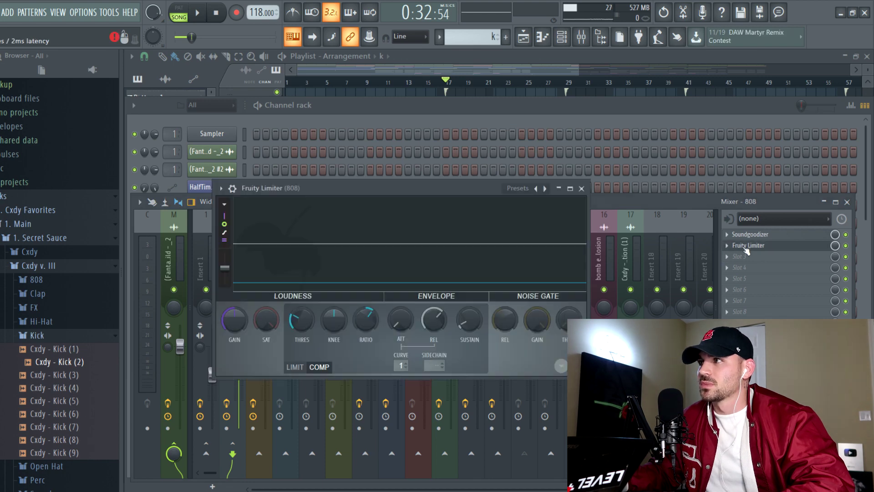
click(325, 367)
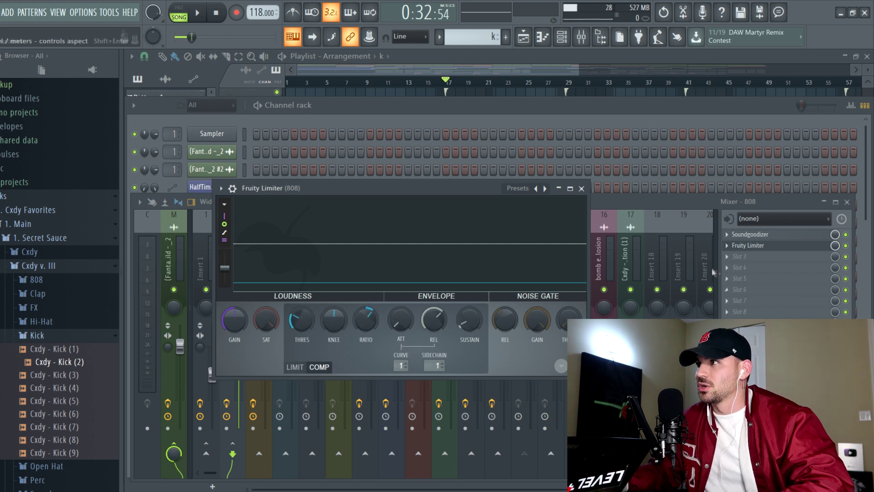
Lower the 808 compressor's threshold and adjust its ratio, then close the Fruity Limiter
drag(301, 320, 302, 345)
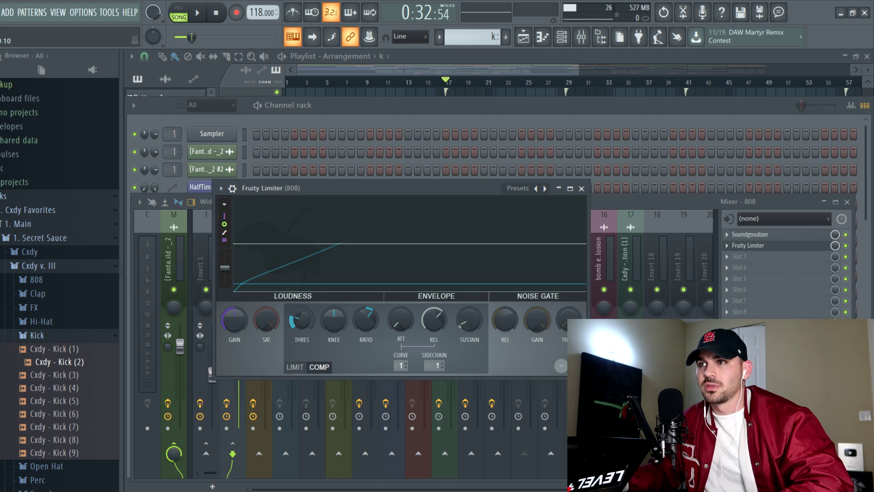
drag(366, 320, 366, 319)
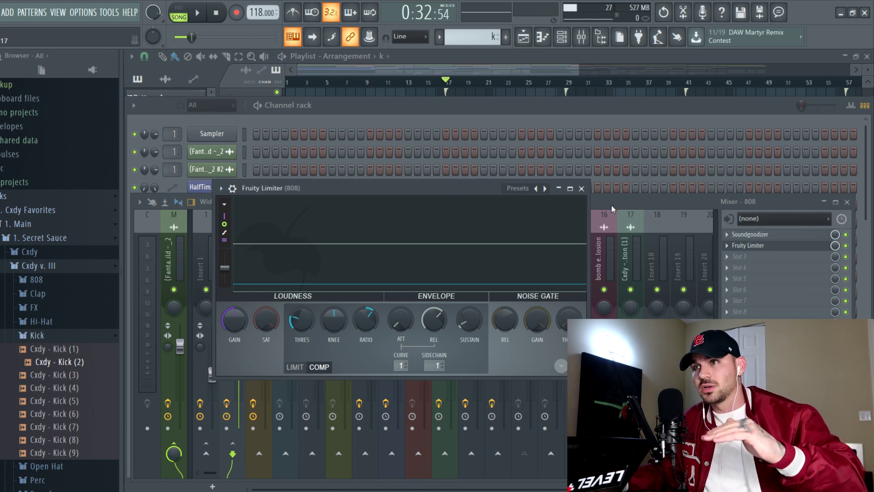
mouse_move(366, 318)
mouse_down()
mouse_move(365, 307)
mouse_move(366, 324)
mouse_up()
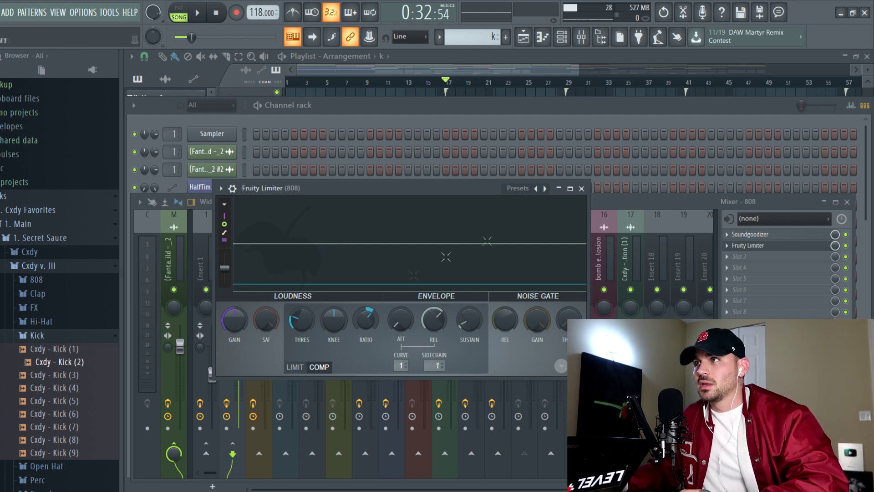
click(581, 188)
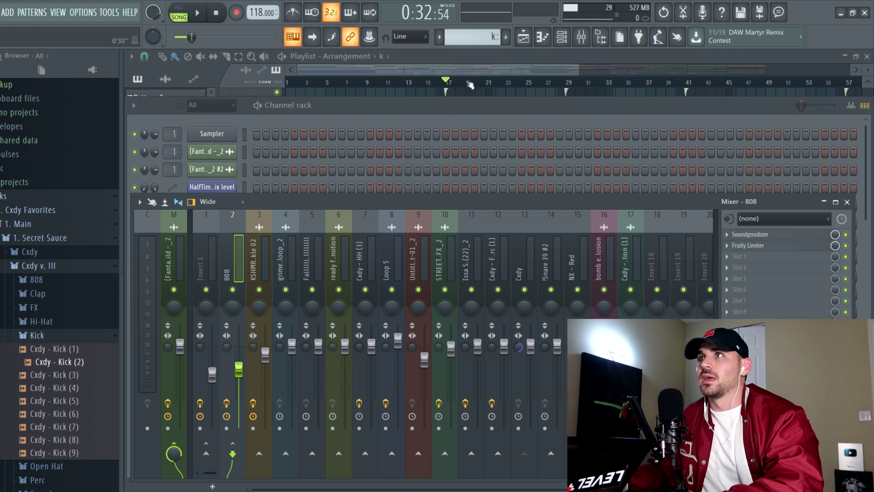
Examine the Fruity Limiter's compressor and sidechain settings on the Insert 1 mixer track
click(205, 243)
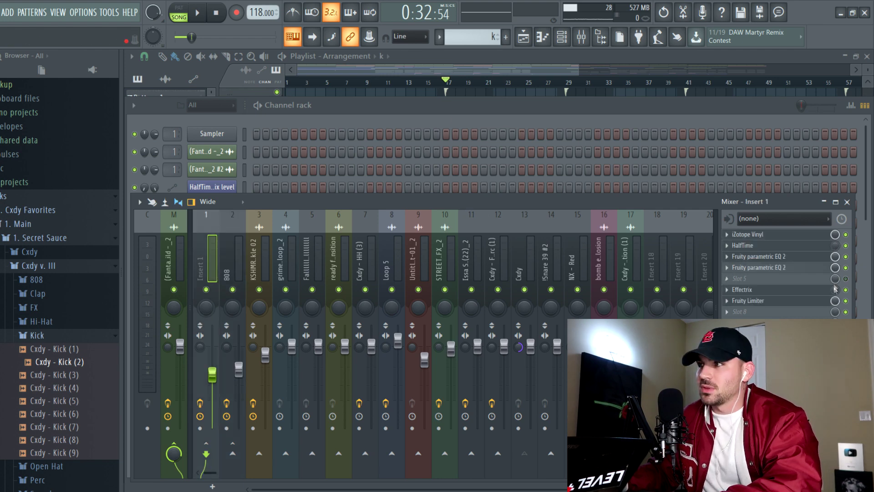
click(774, 301)
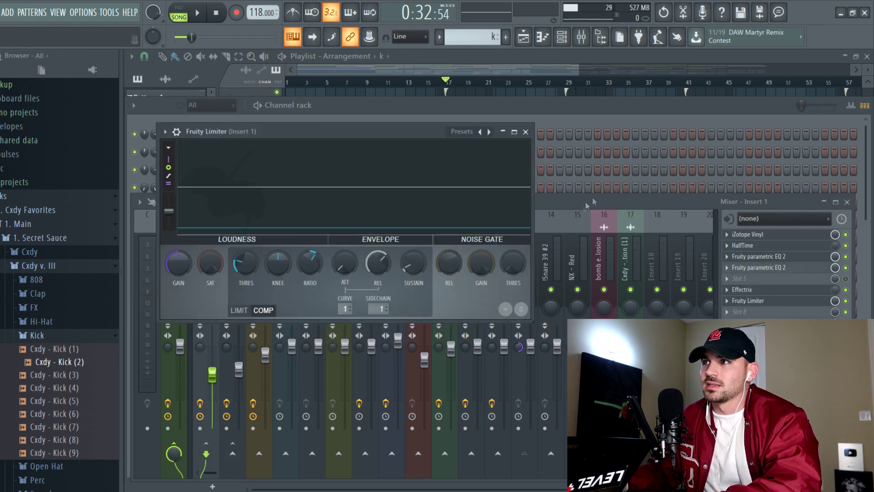
click(567, 113)
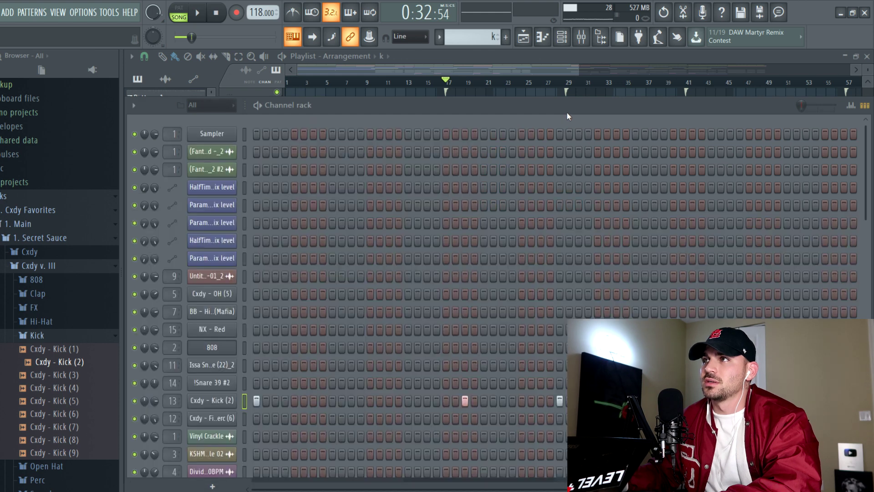
Play the arrangement from bar 17 and watch the mixer levels of Insert 1, the 808 and the kick
click(380, 88)
scroll(230, 262, up, 3)
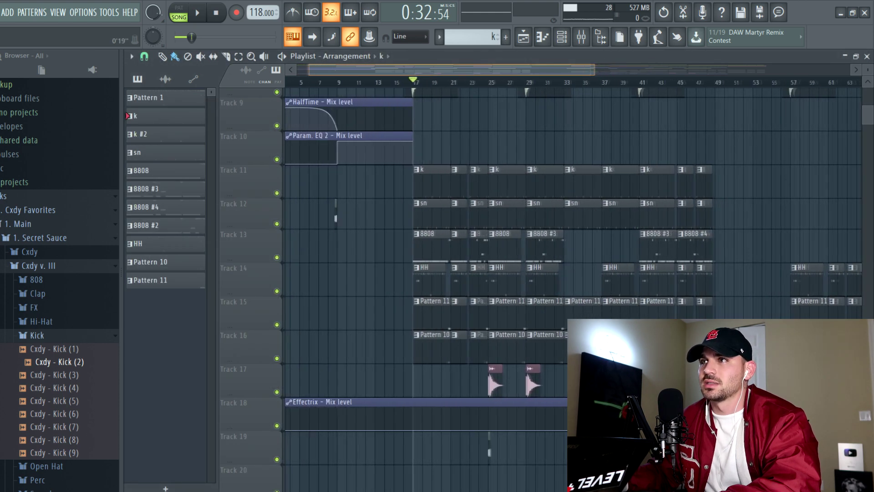
key(F9)
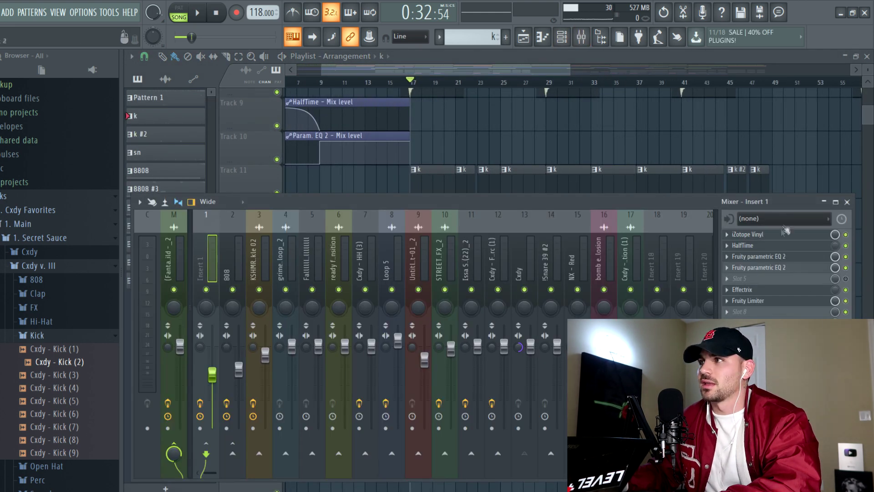
key(F9)
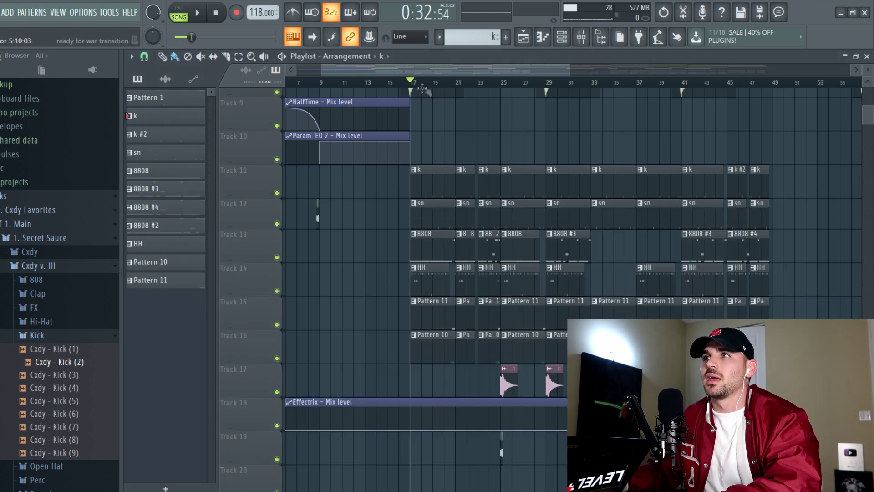
key(space)
click(587, 41)
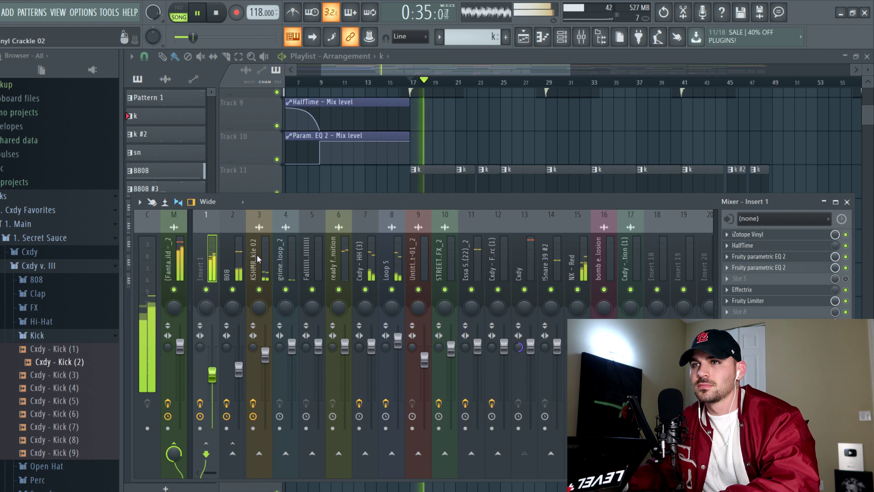
key(space)
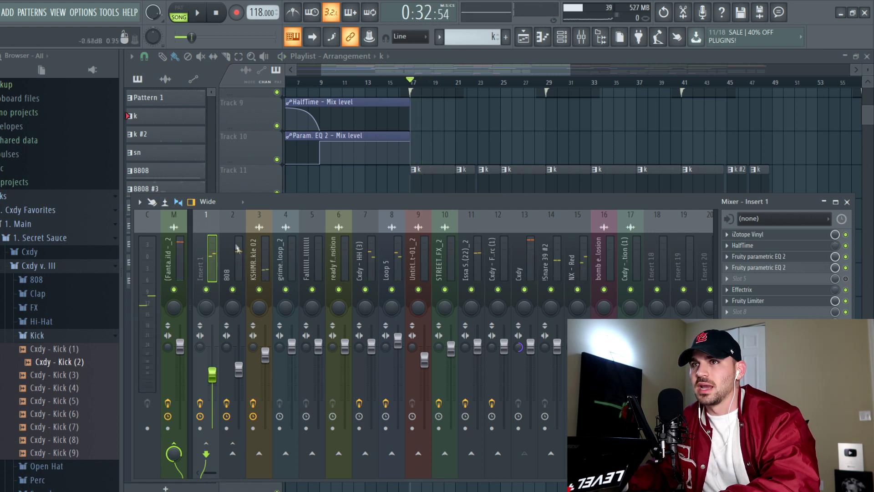
key(space)
key(space)
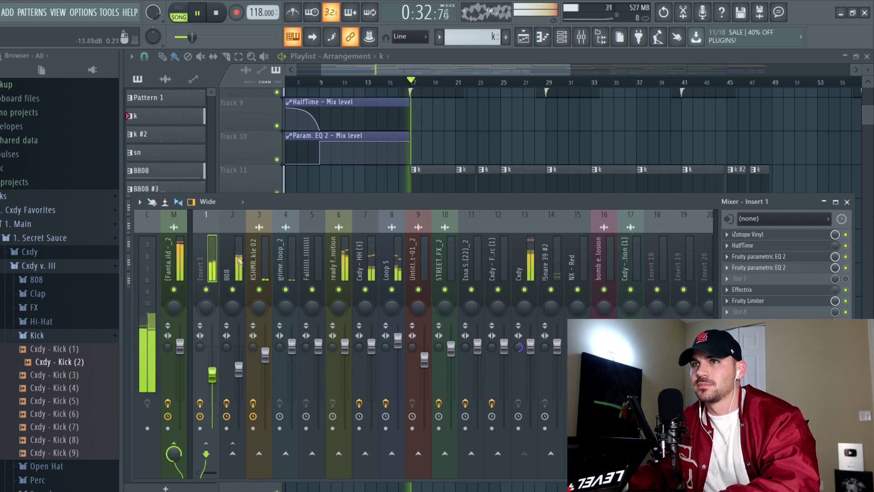
key(space)
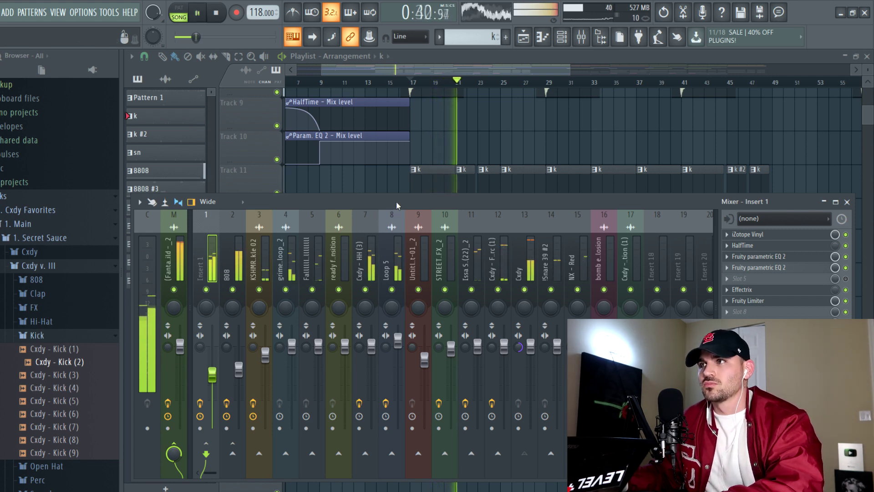
key(space)
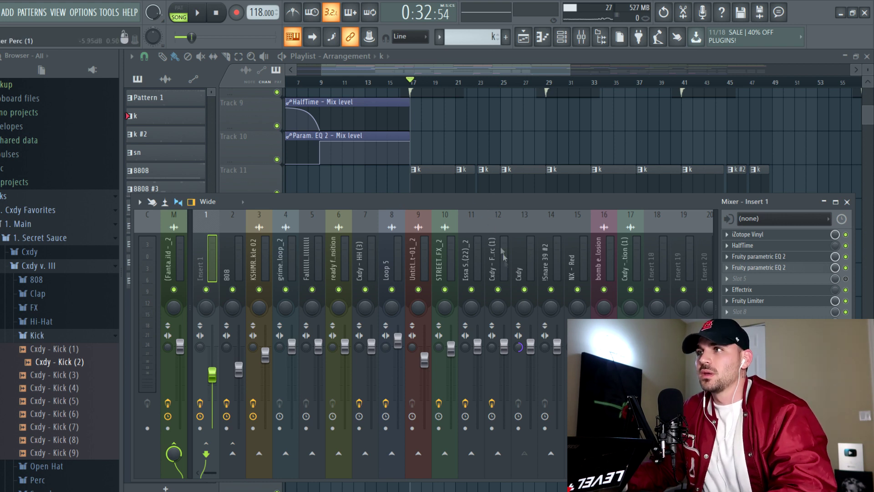
Check the kick track's routing and the master track's effect chain, then return to the playlist
click(523, 262)
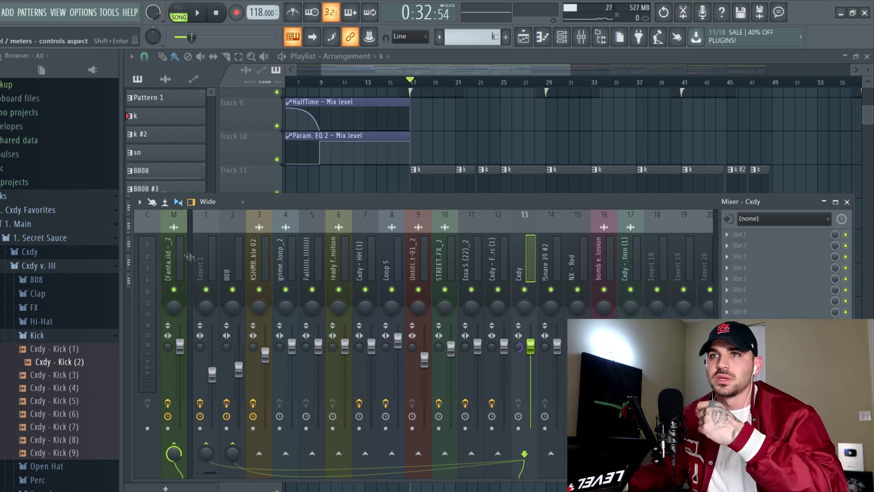
click(175, 283)
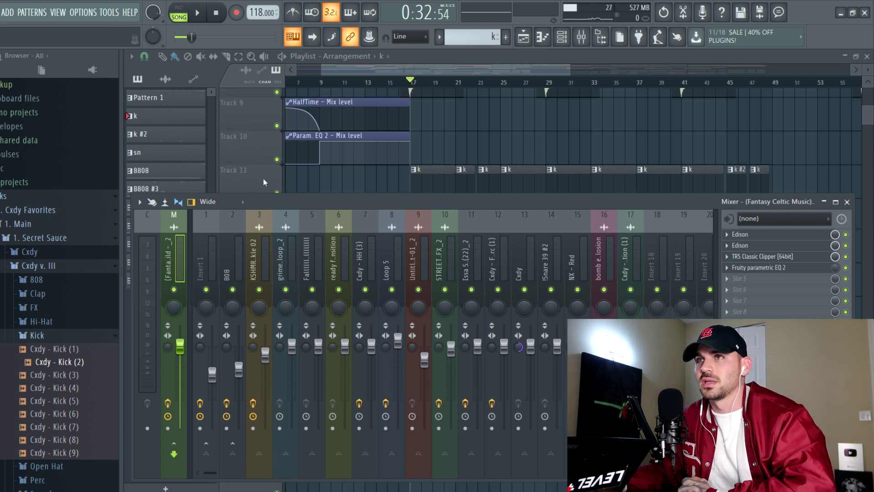
key(F9)
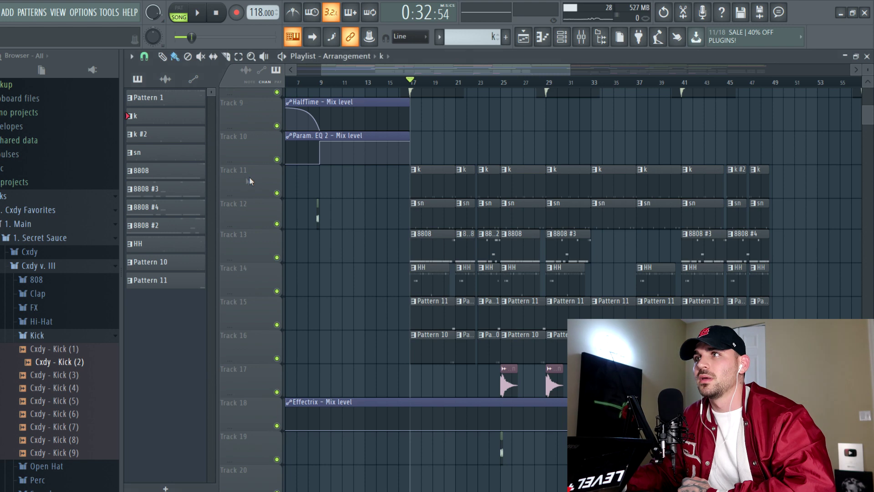
Open the 808 channel from the channel rack, preview its sample, and examine its volume envelope
click(581, 36)
click(519, 259)
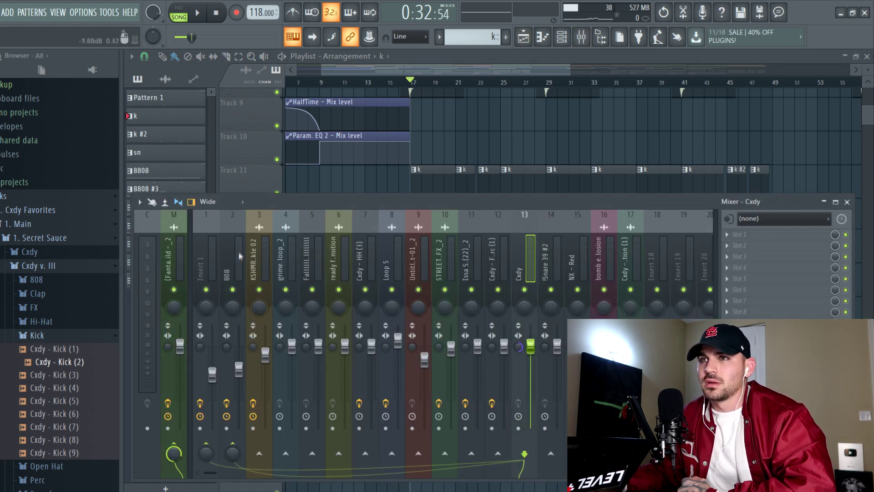
key(F6)
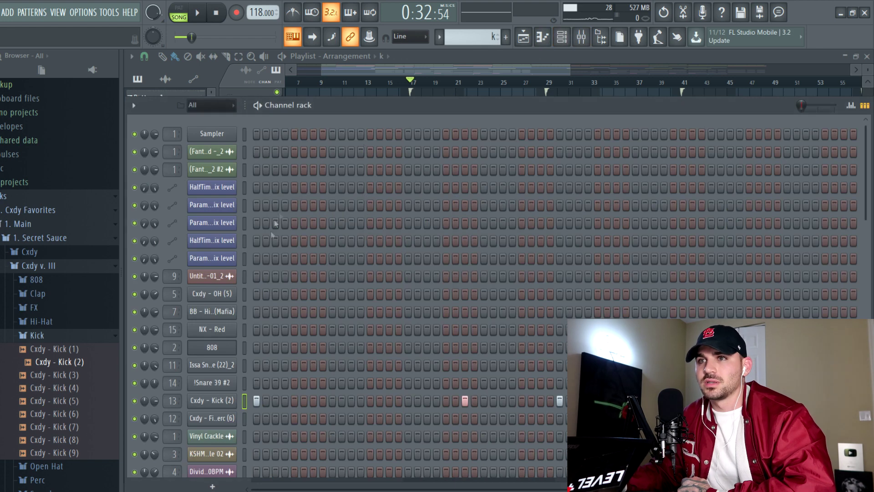
click(208, 348)
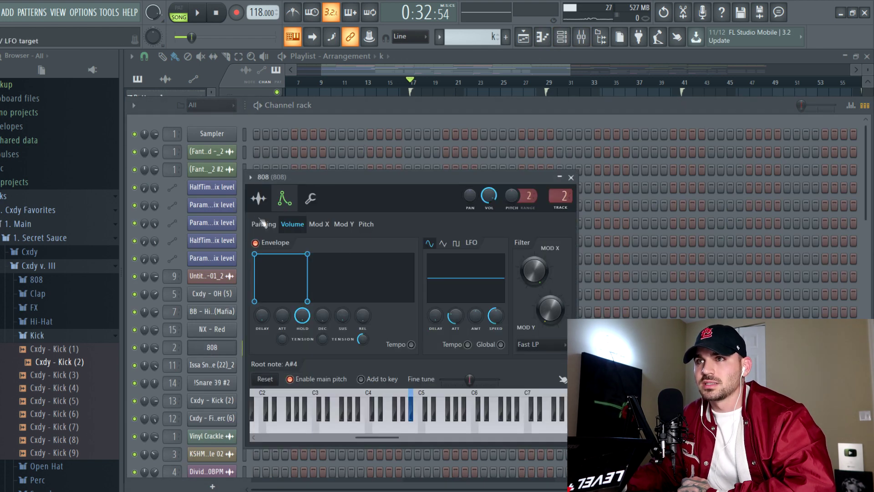
click(258, 199)
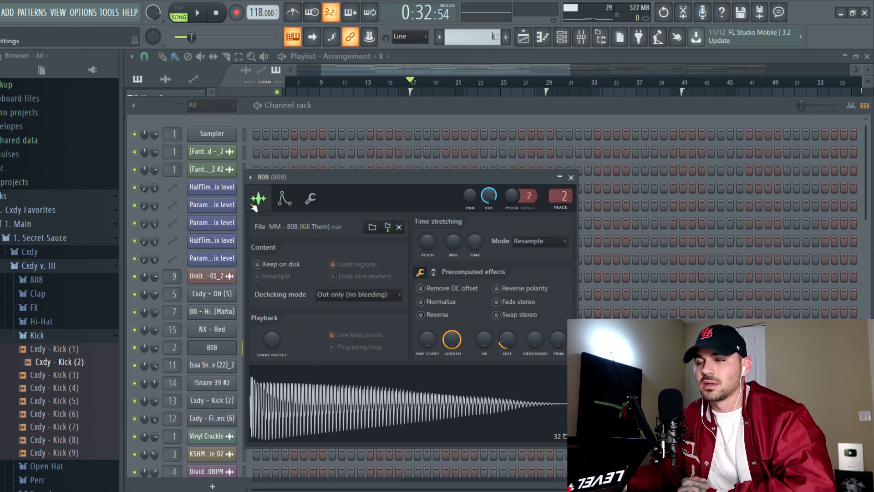
click(426, 408)
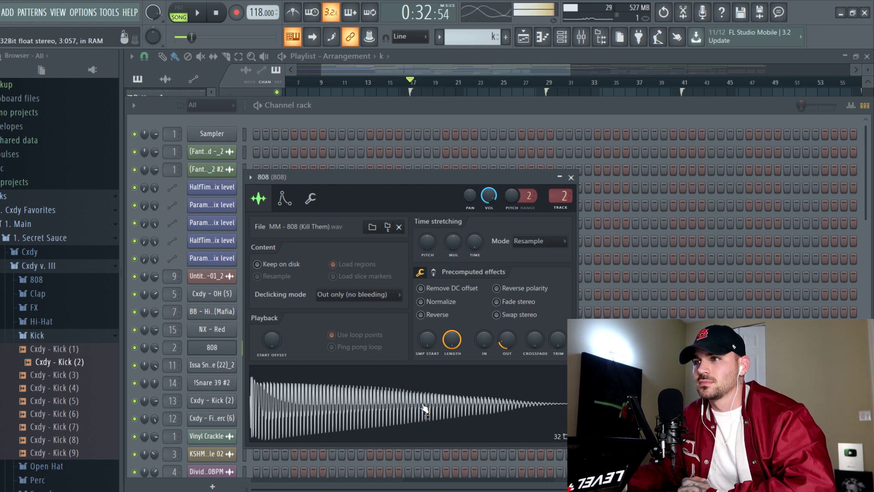
click(282, 195)
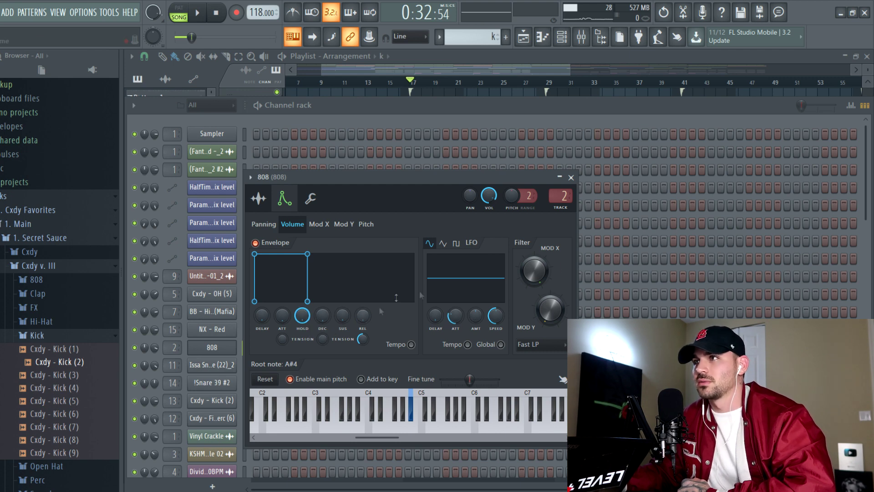
Examine the Soundgoodizer on the 808 mixer track, then return to the playlist
click(581, 36)
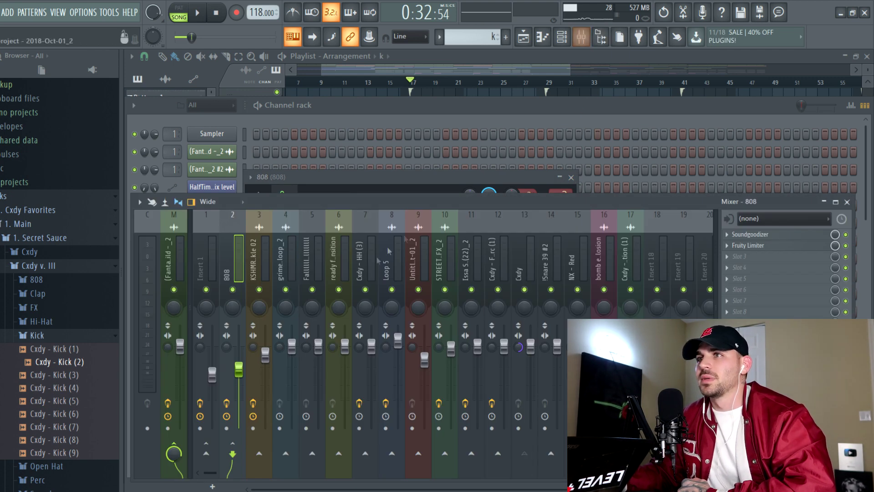
click(756, 234)
drag(232, 252, 233, 237)
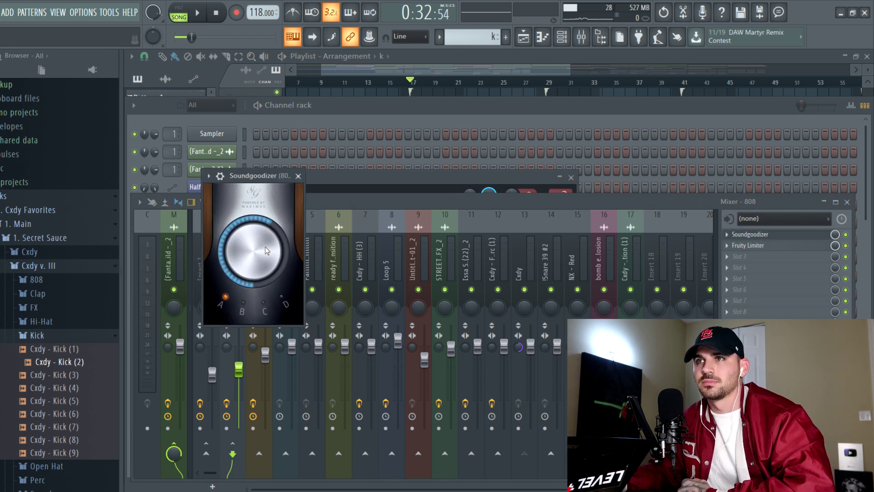
click(670, 202)
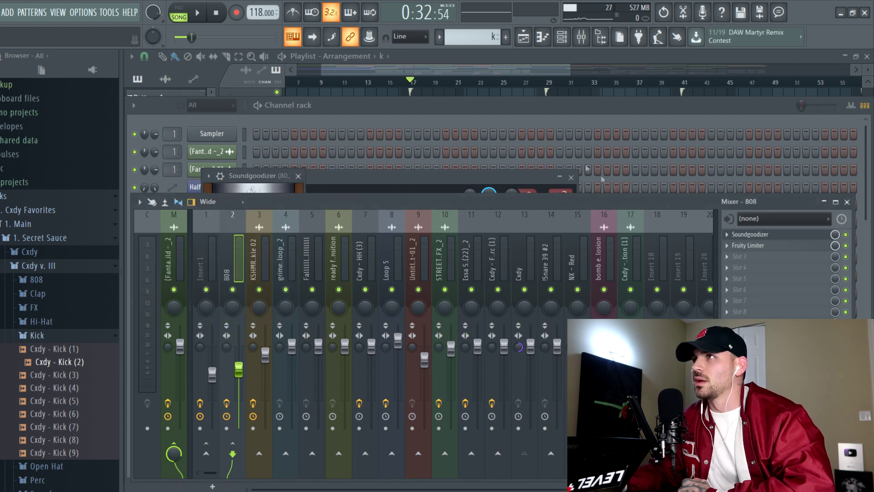
click(500, 108)
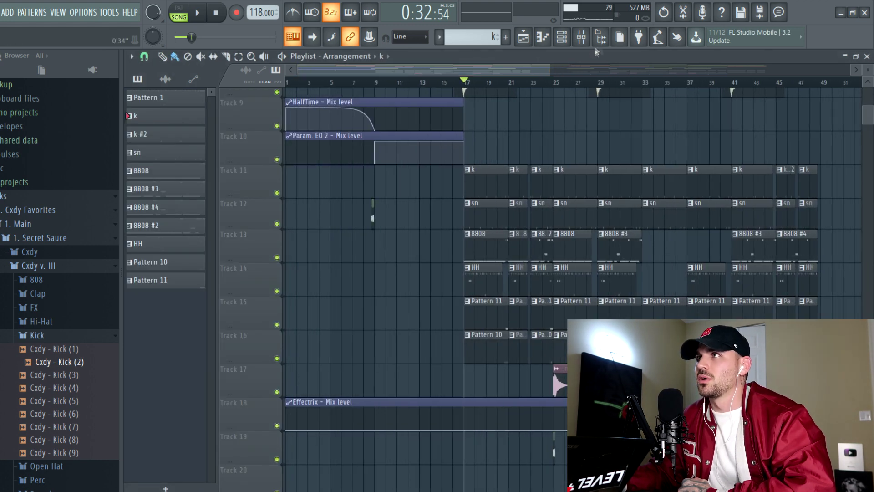
click(580, 37)
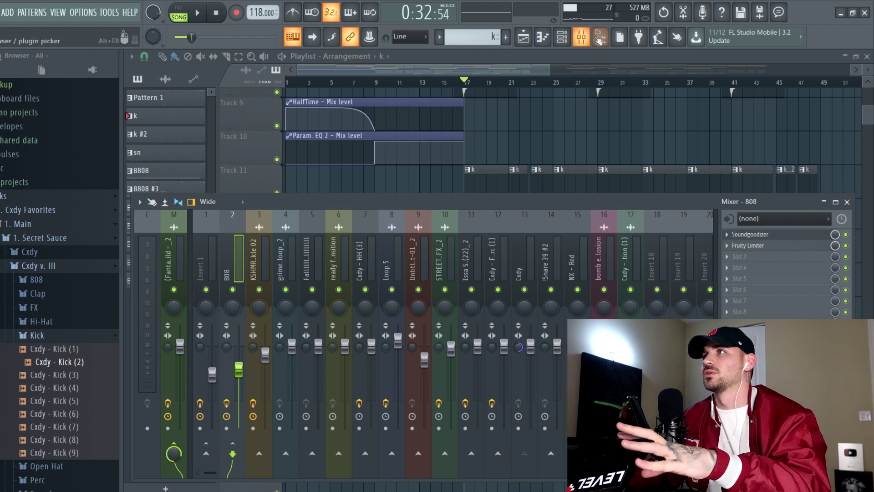
click(564, 39)
click(565, 40)
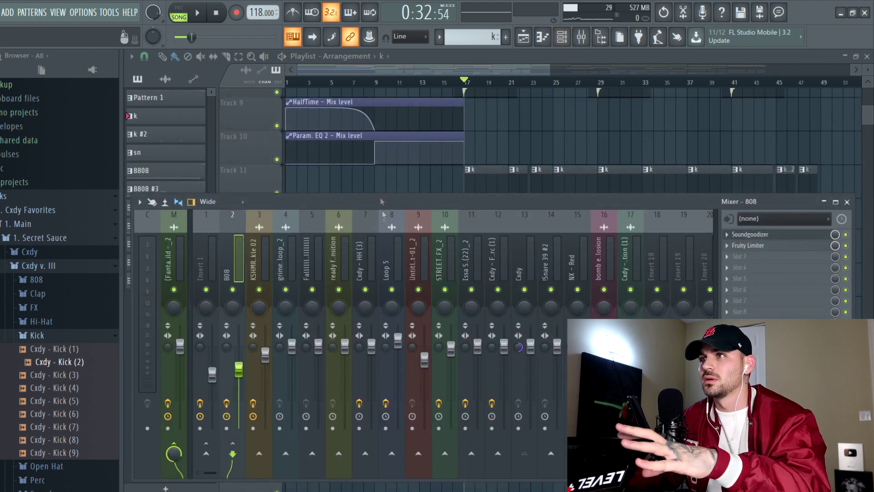
click(428, 178)
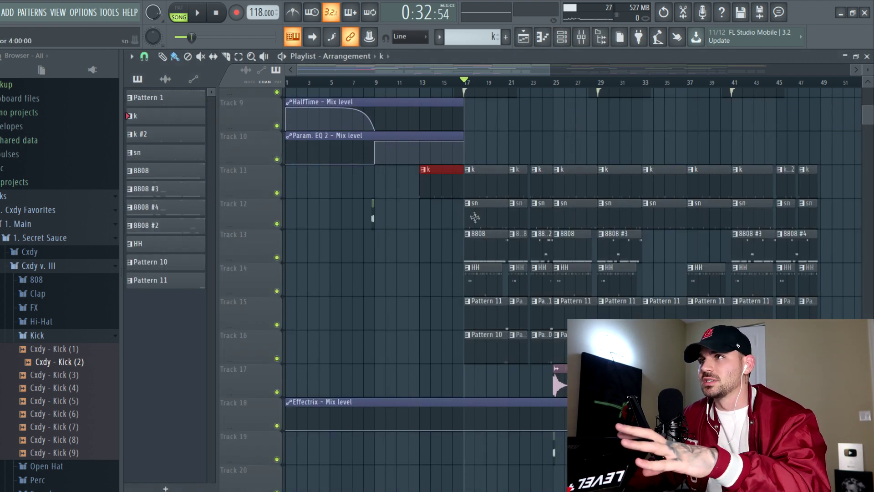
right_click(437, 178)
Open the 8808 pattern in the piano roll and examine the note pan values of the 808 from bar 1
click(145, 170)
key(F7)
click(146, 426)
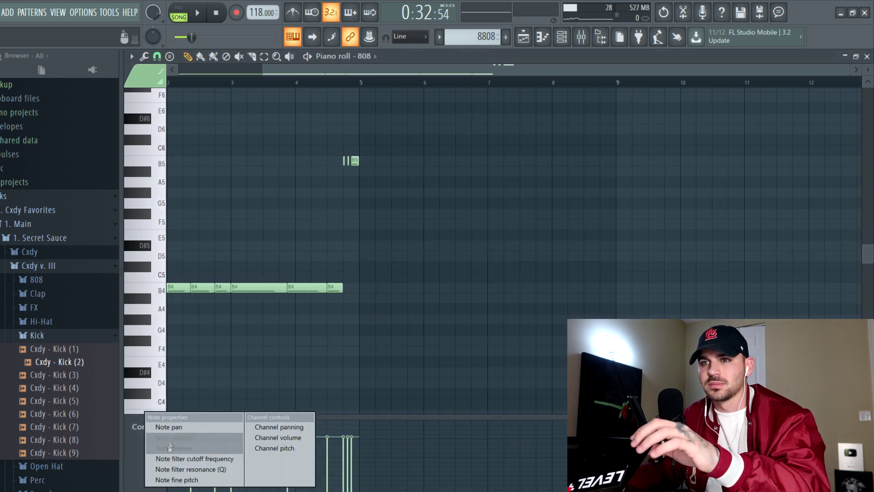
click(169, 425)
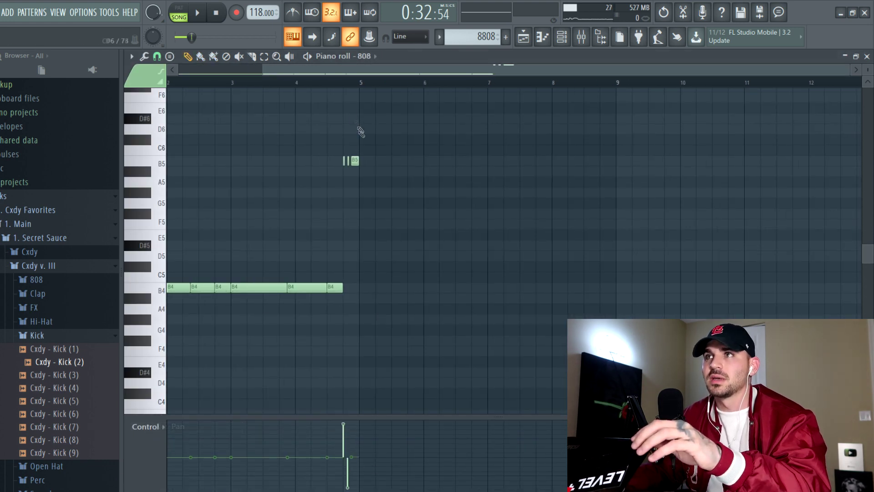
drag(328, 73, 250, 75)
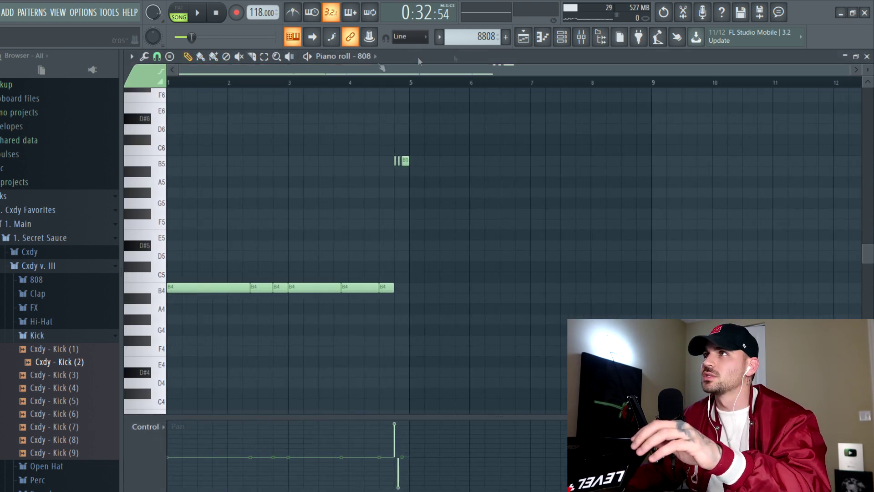
click(587, 43)
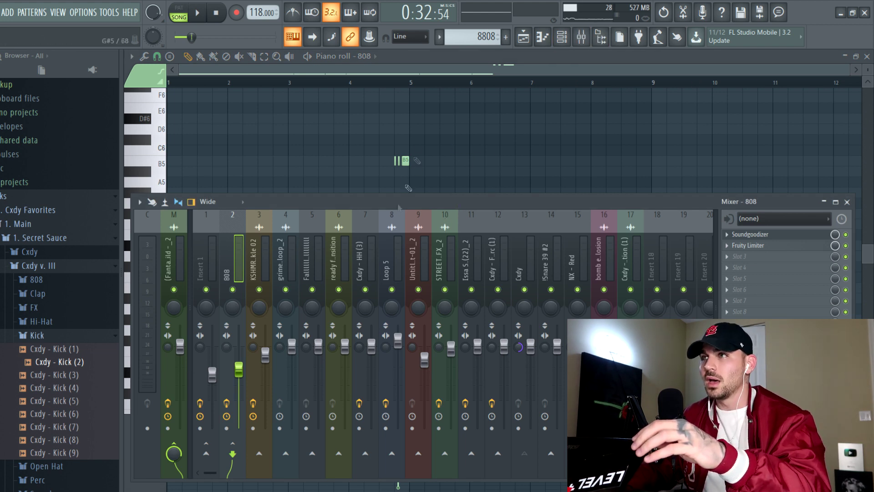
click(563, 39)
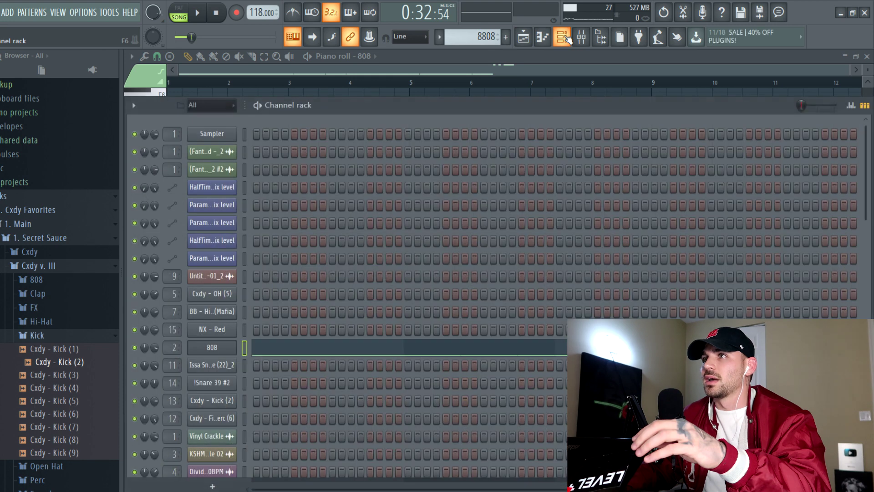
key(F6)
key(F6)
Examine the note panning of the HH pattern's hi-hat and NX - Red notes, then close the piano roll
key(F5)
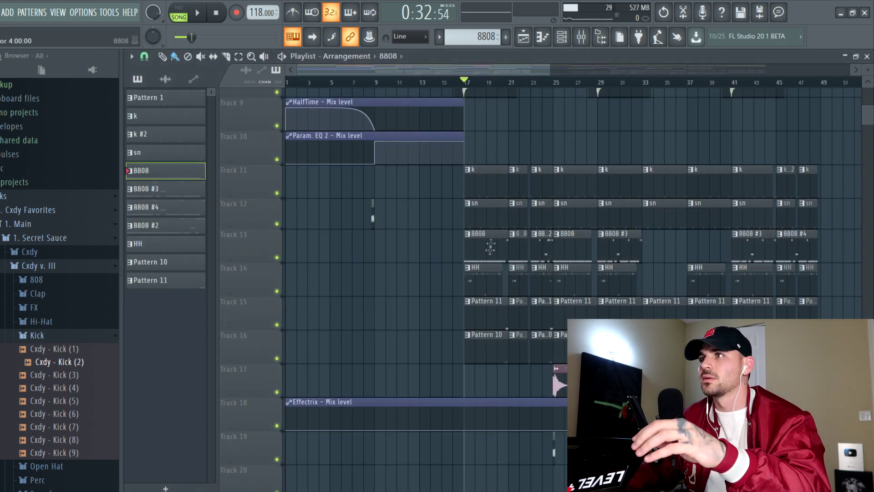
double_click(476, 275)
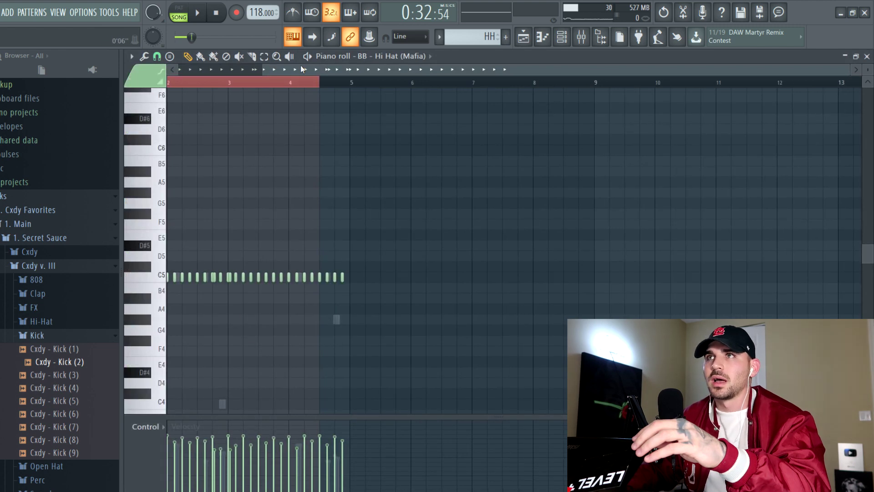
scroll(273, 154, down, 3)
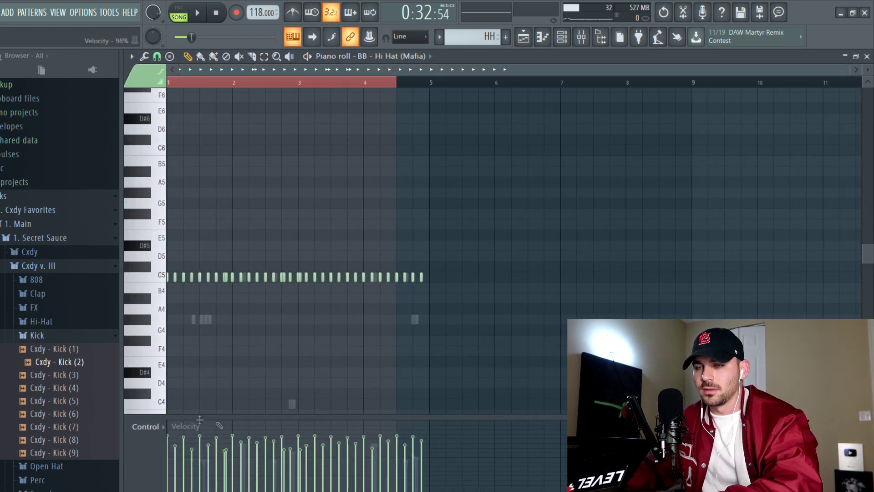
click(148, 426)
click(170, 430)
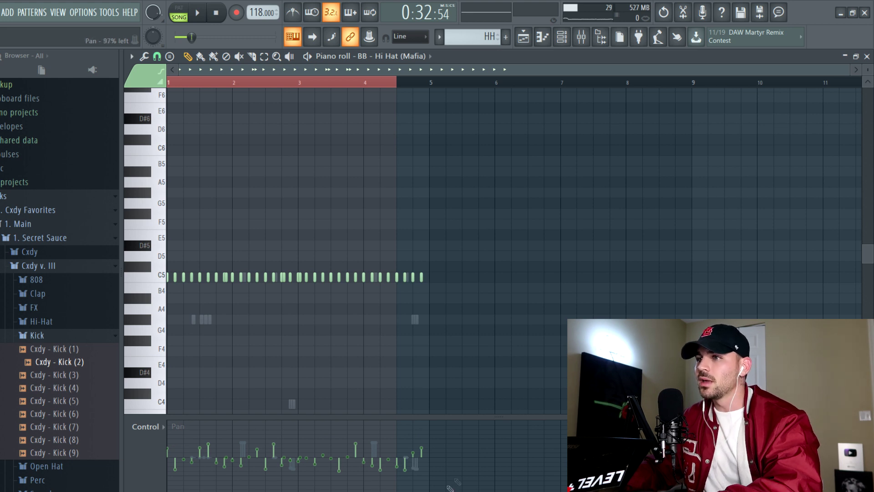
double_click(414, 319)
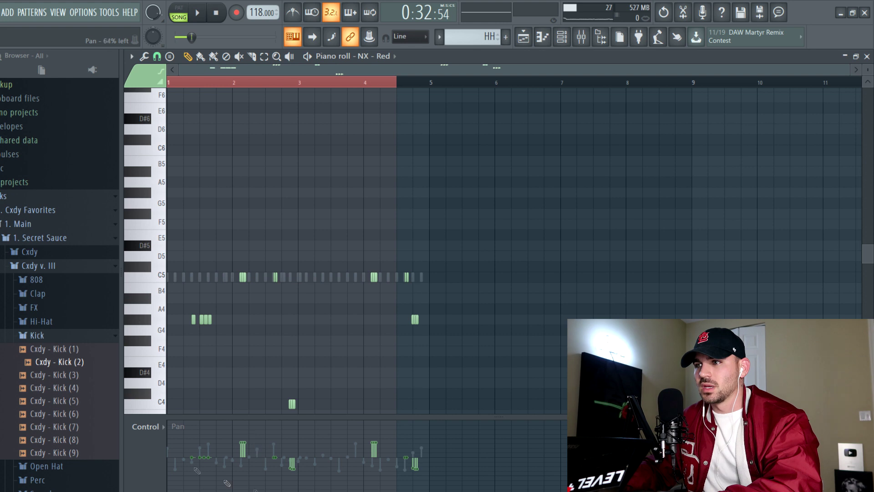
click(867, 56)
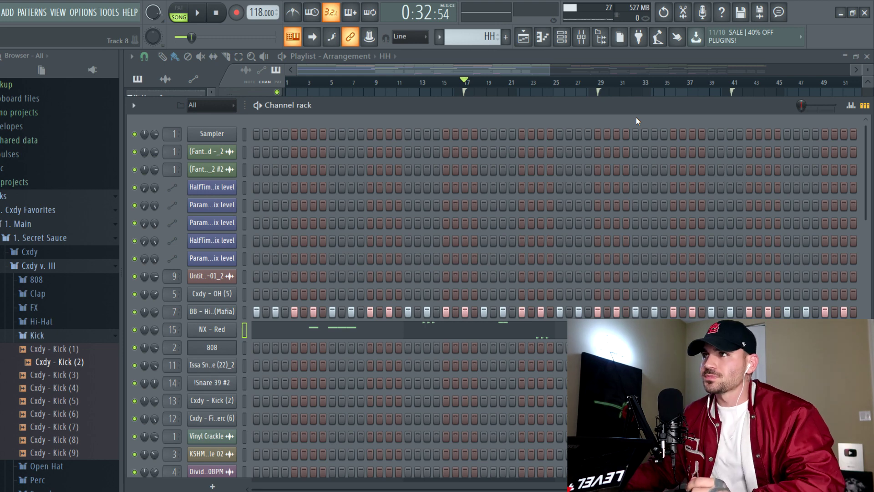
Open Pattern 10 from the playlist, examine the note panning of its filler percussion, and close the piano roll
click(458, 92)
scroll(573, 282, up, 3)
scroll(469, 331, up, 2)
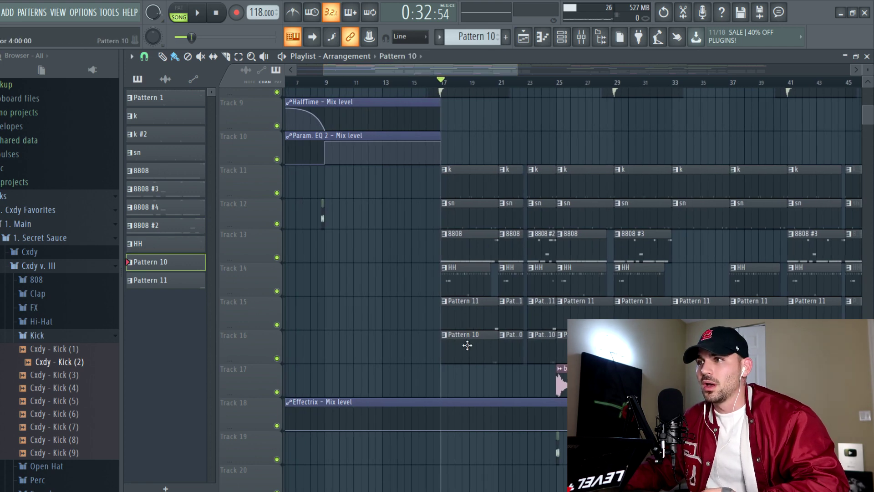
double_click(469, 331)
click(148, 427)
click(166, 426)
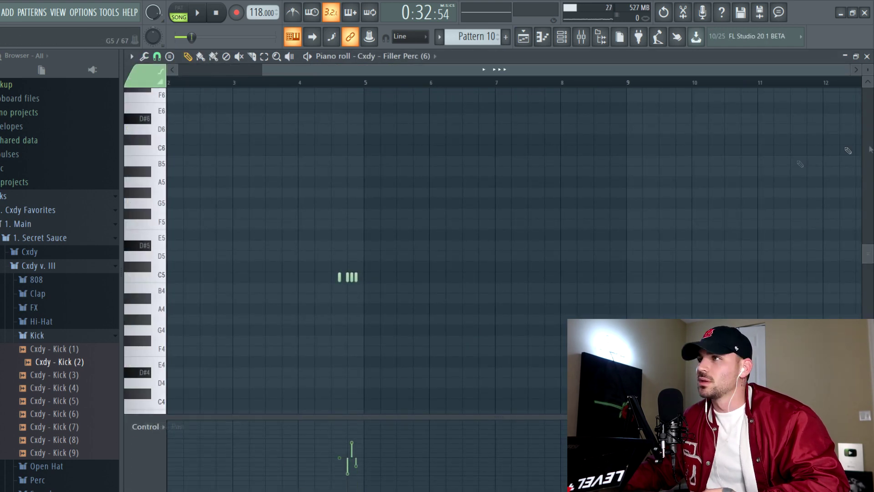
scroll(415, 121, up, 1)
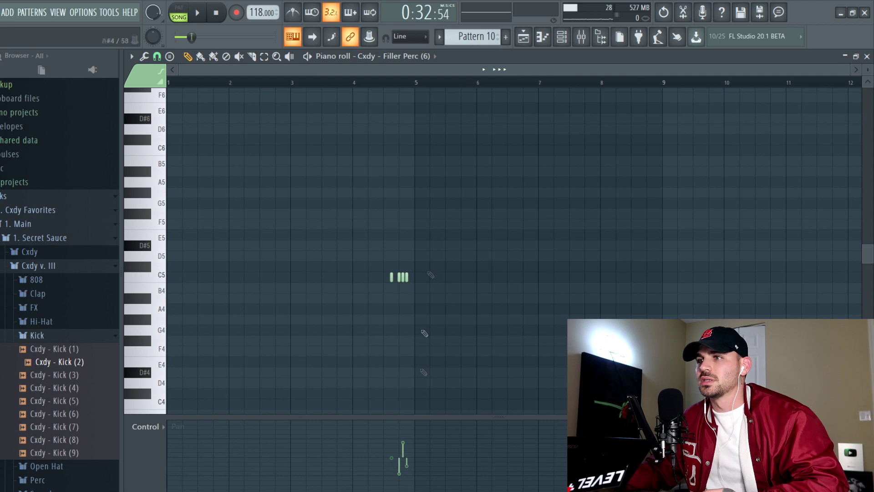
click(867, 57)
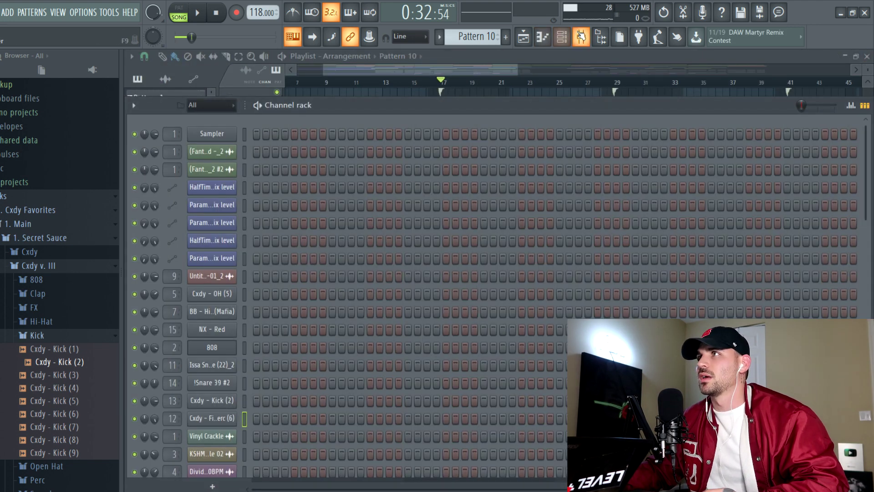
Review the effect chains of the mixer tracks from the vinyl crackle to the Issa Snare, then close the mixer
click(581, 36)
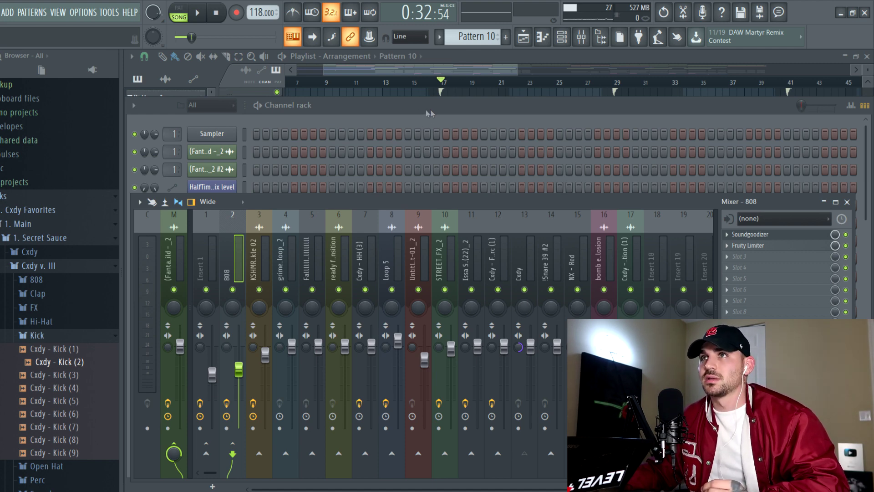
key(F5)
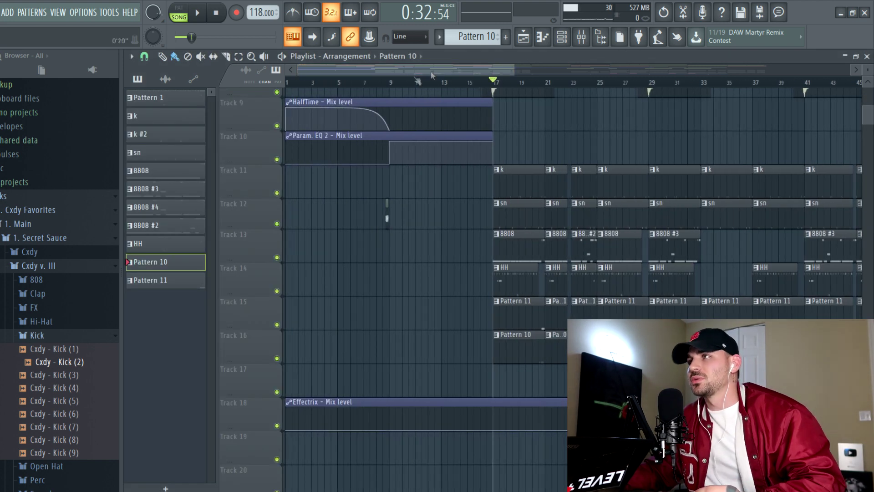
click(581, 37)
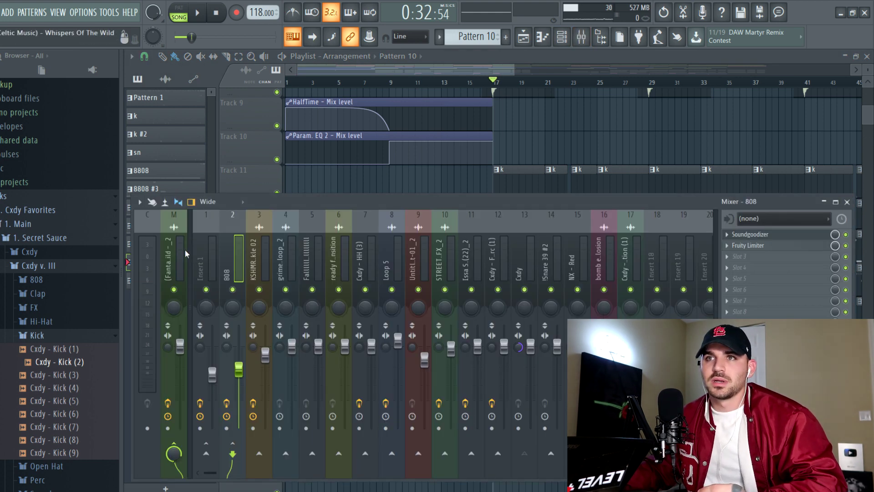
click(260, 266)
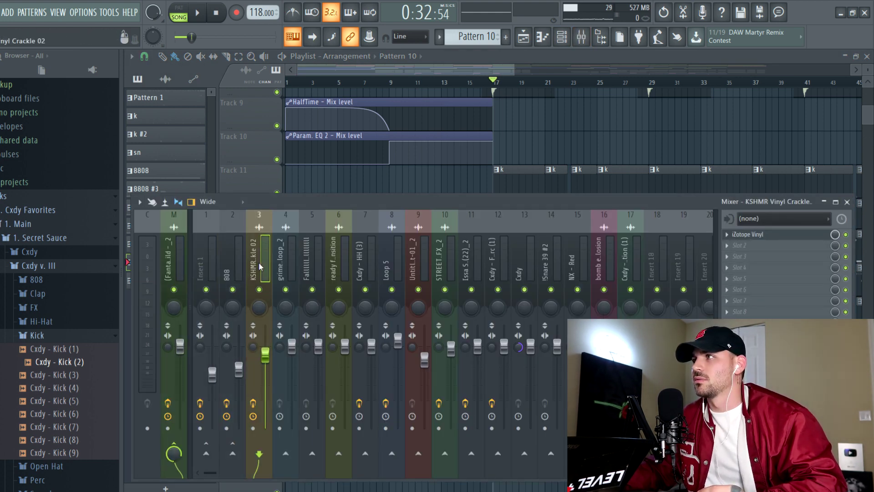
click(285, 269)
click(339, 270)
click(365, 270)
click(388, 272)
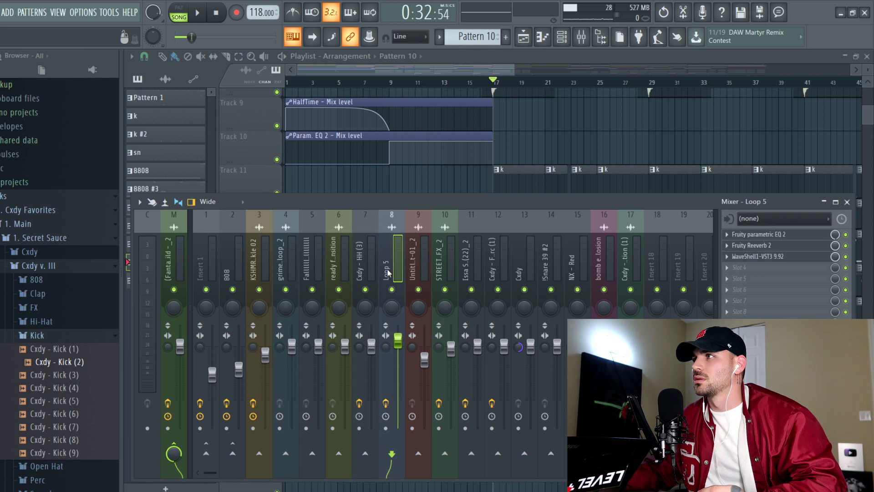
click(439, 266)
click(471, 261)
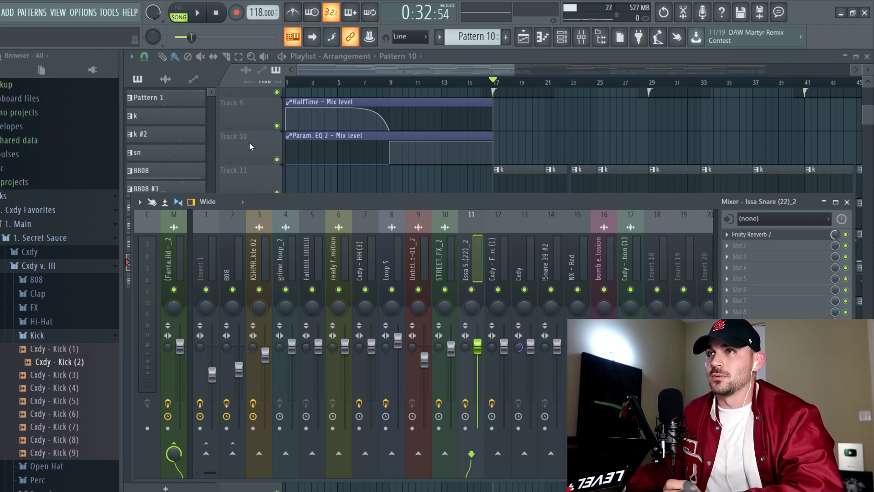
key(F9)
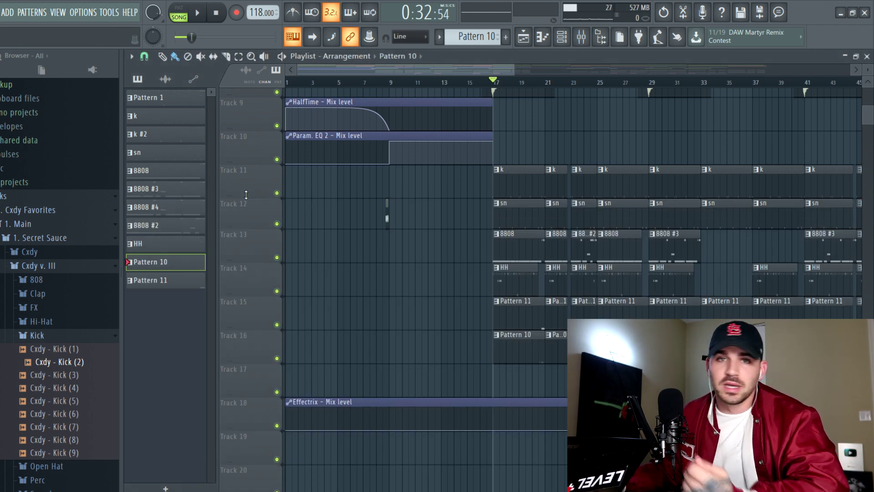